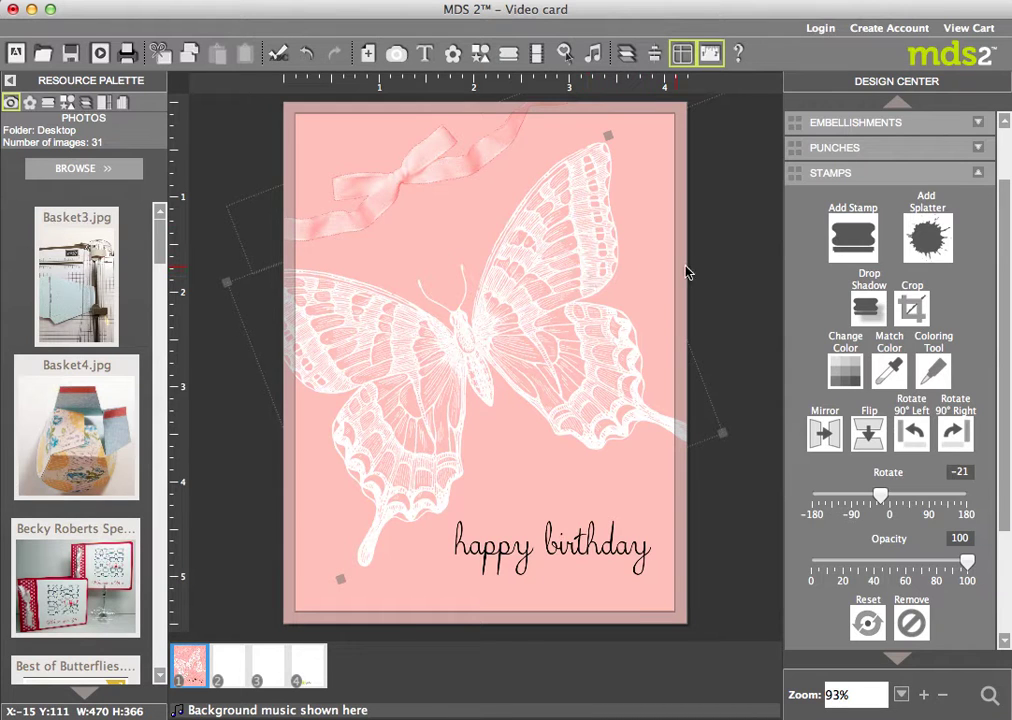
# Give the butterfly stamp a drop shadow with 30% opacity and a blur of 5
pyautogui.click(877, 318)
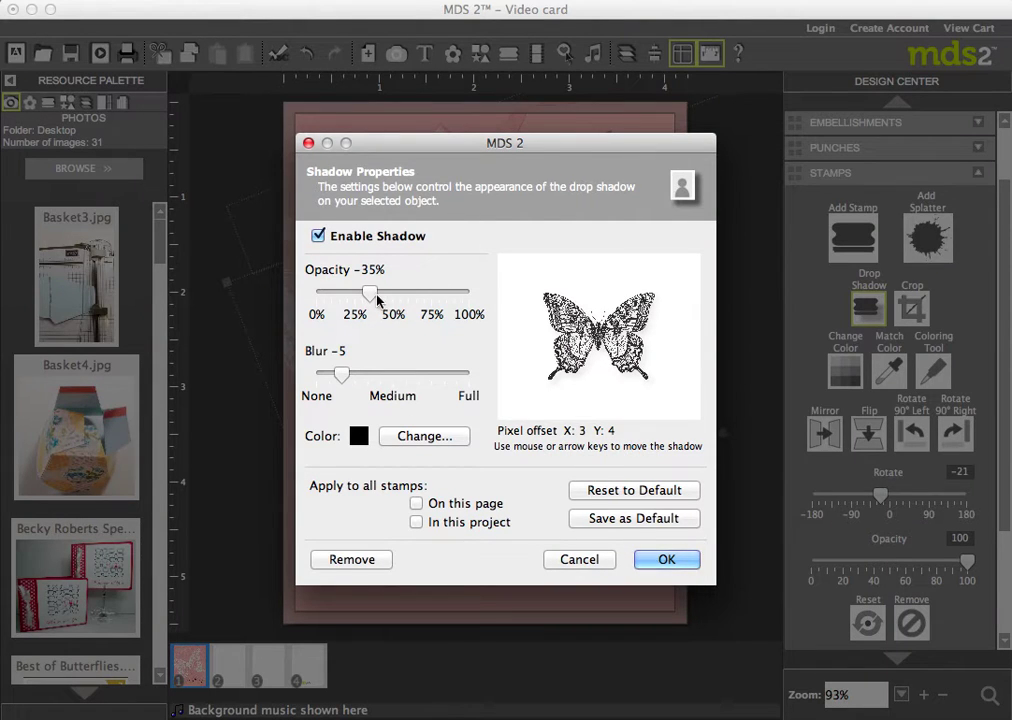
pyautogui.moveTo(372, 295)
pyautogui.mouseDown()
pyautogui.moveTo(466, 294)
pyautogui.moveTo(471, 306)
pyautogui.moveTo(469, 297)
pyautogui.moveTo(380, 296)
pyautogui.moveTo(365, 308)
pyautogui.mouseUp()
pyautogui.moveTo(343, 378); pyautogui.dragTo(462, 389)
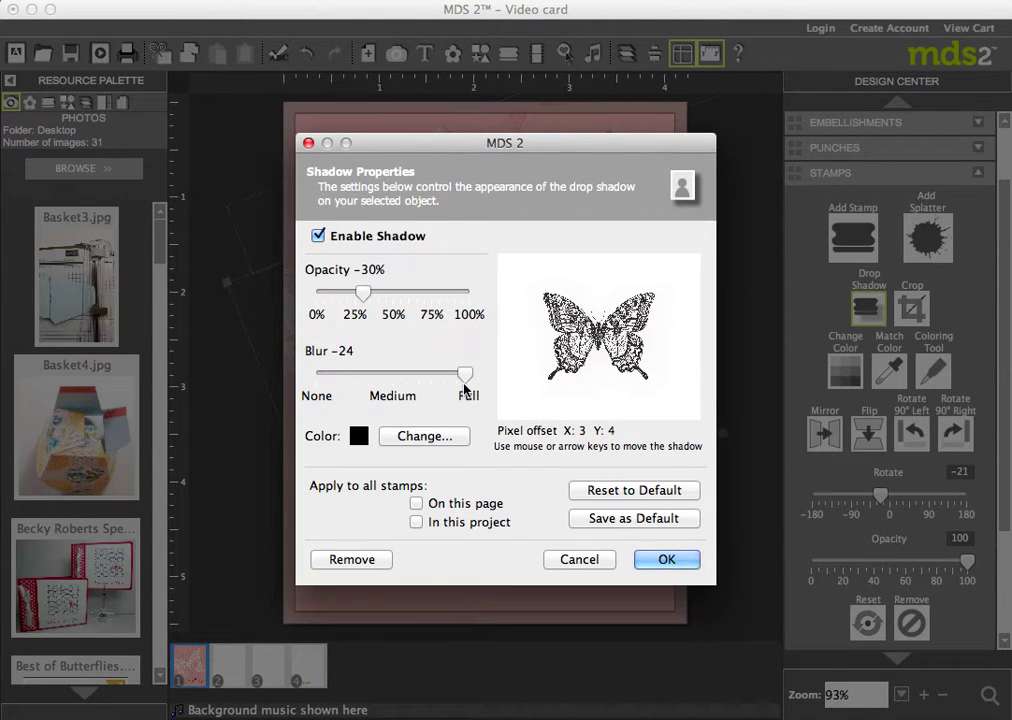
pyautogui.moveTo(463, 390); pyautogui.dragTo(343, 400)
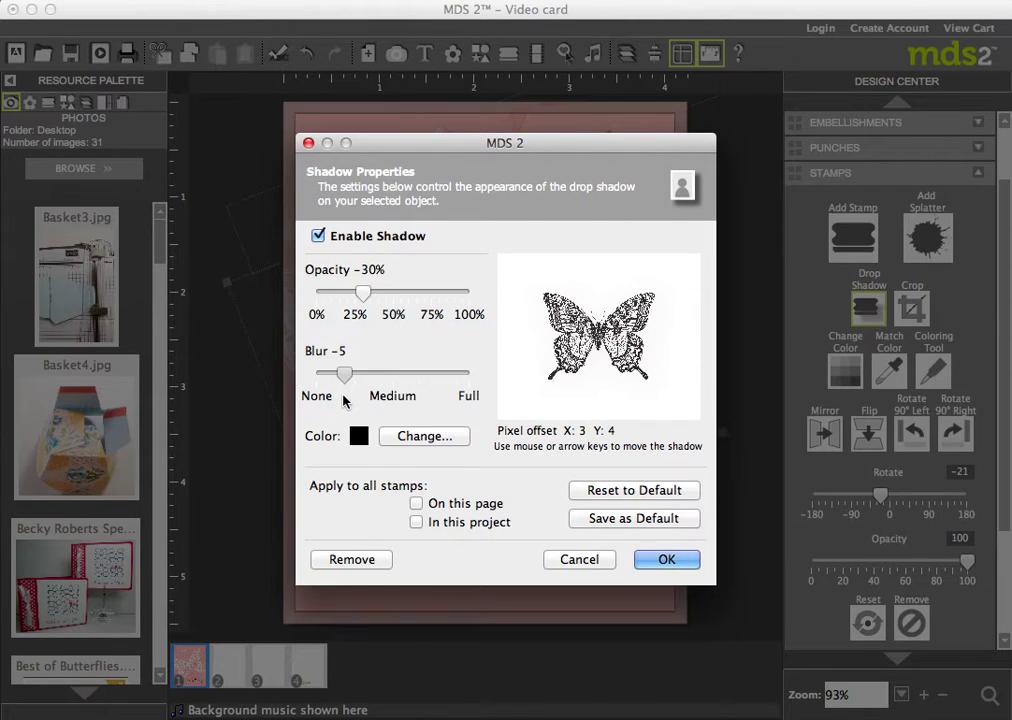
pyautogui.click(434, 437)
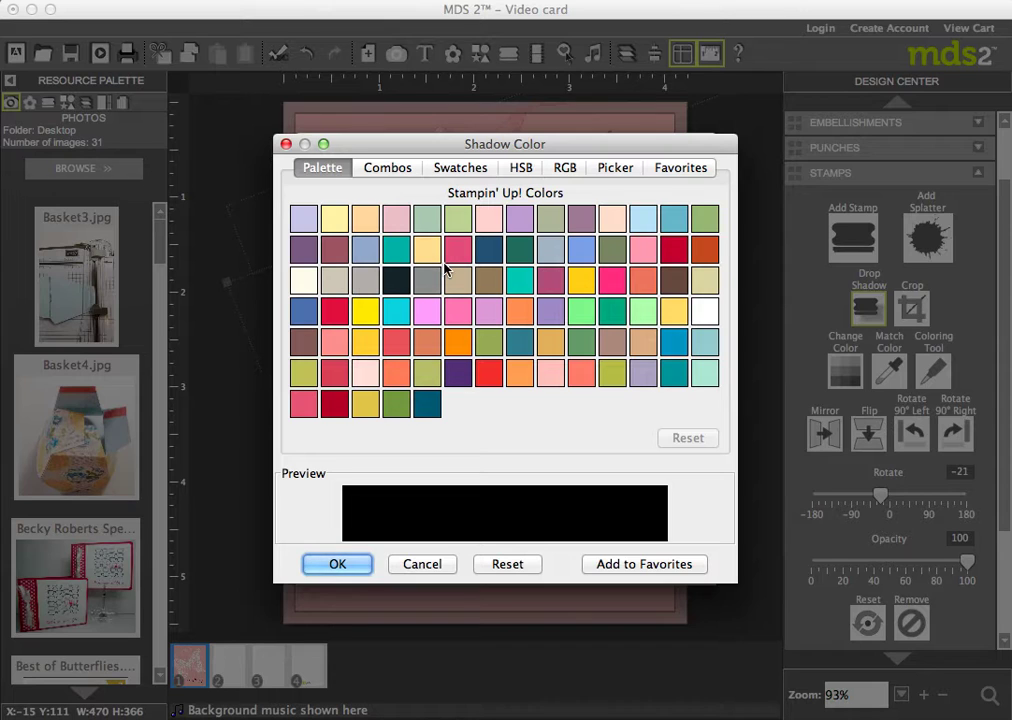
pyautogui.click(614, 169)
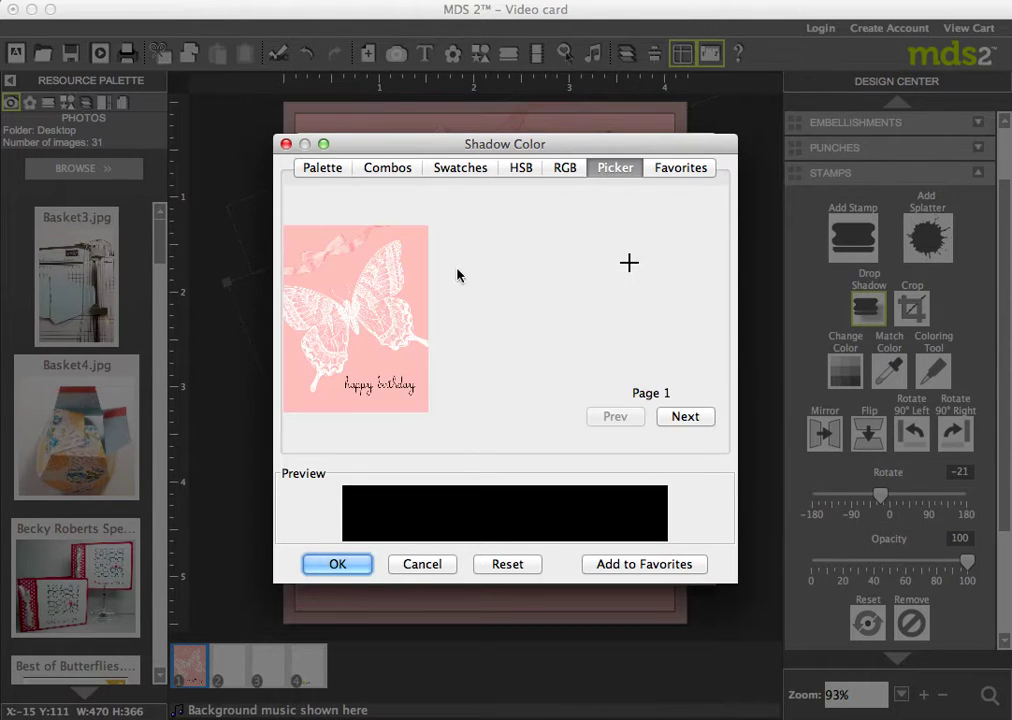
pyautogui.click(410, 330)
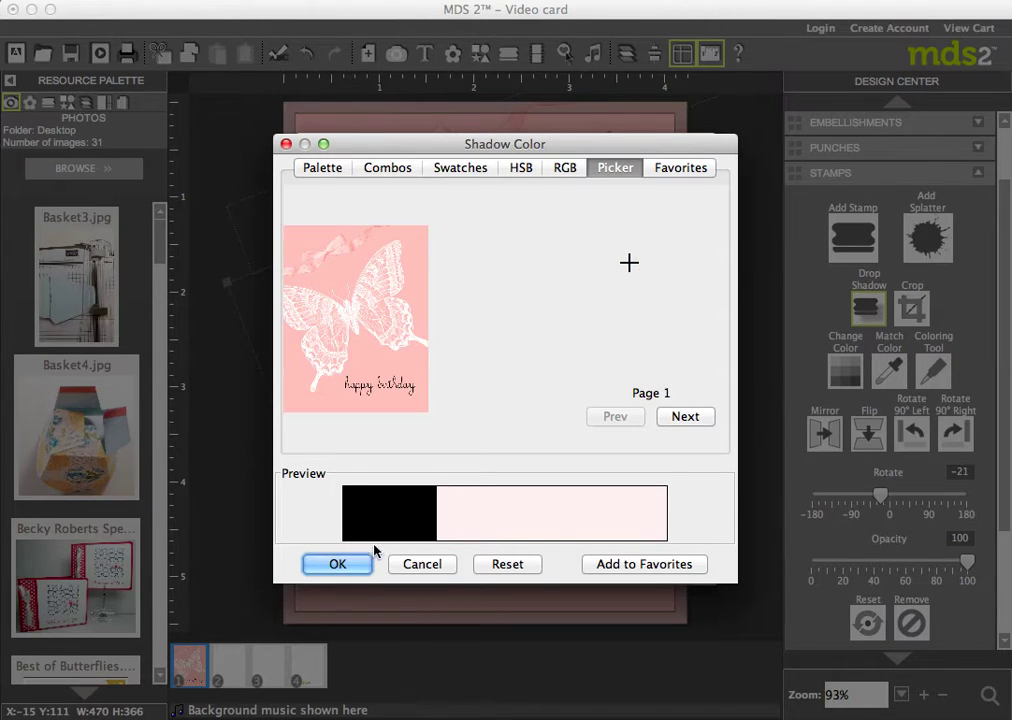
pyautogui.click(410, 566)
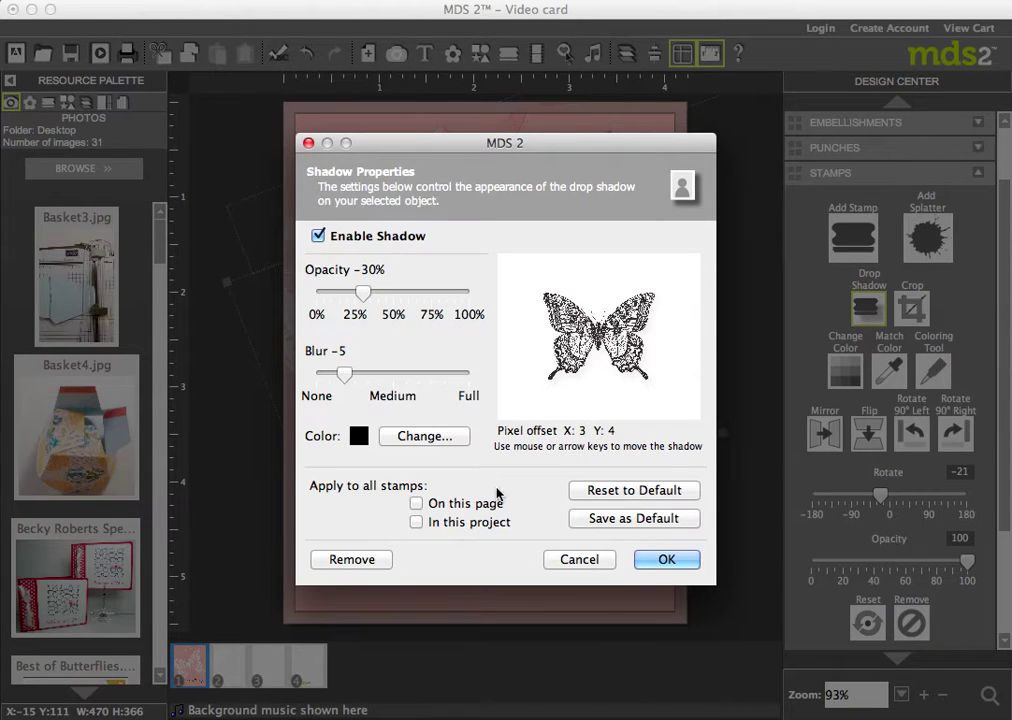
# Apply the drop shadow settings to the butterfly stamp
pyautogui.click(668, 561)
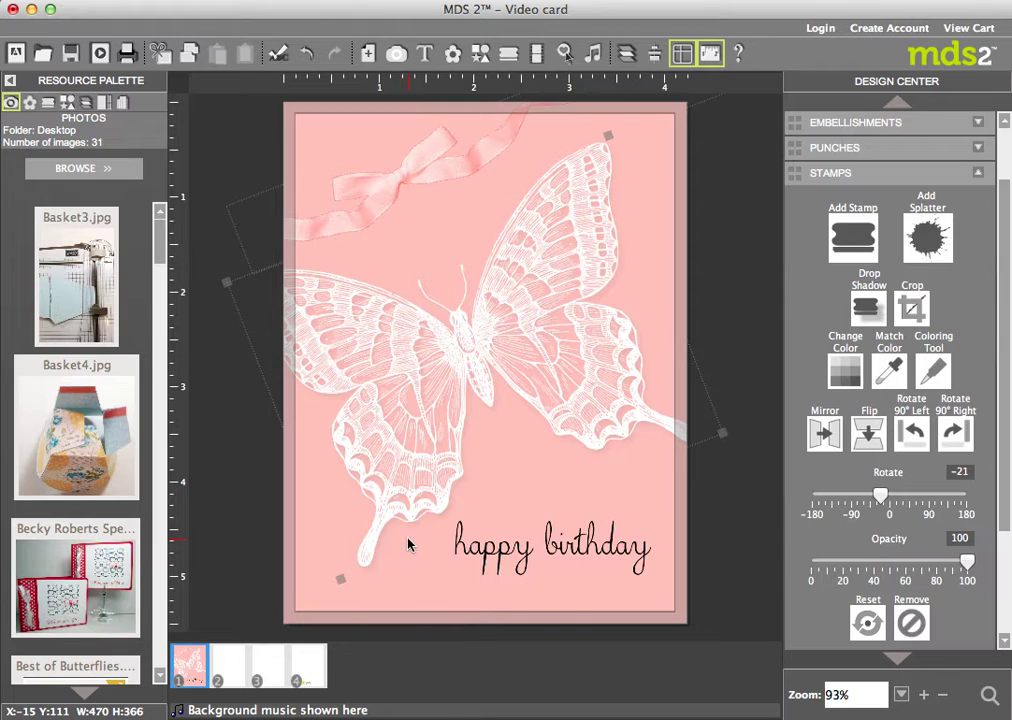
# Add a drop shadow to the ribbon embellishment using the default shadow settings
pyautogui.click(427, 168)
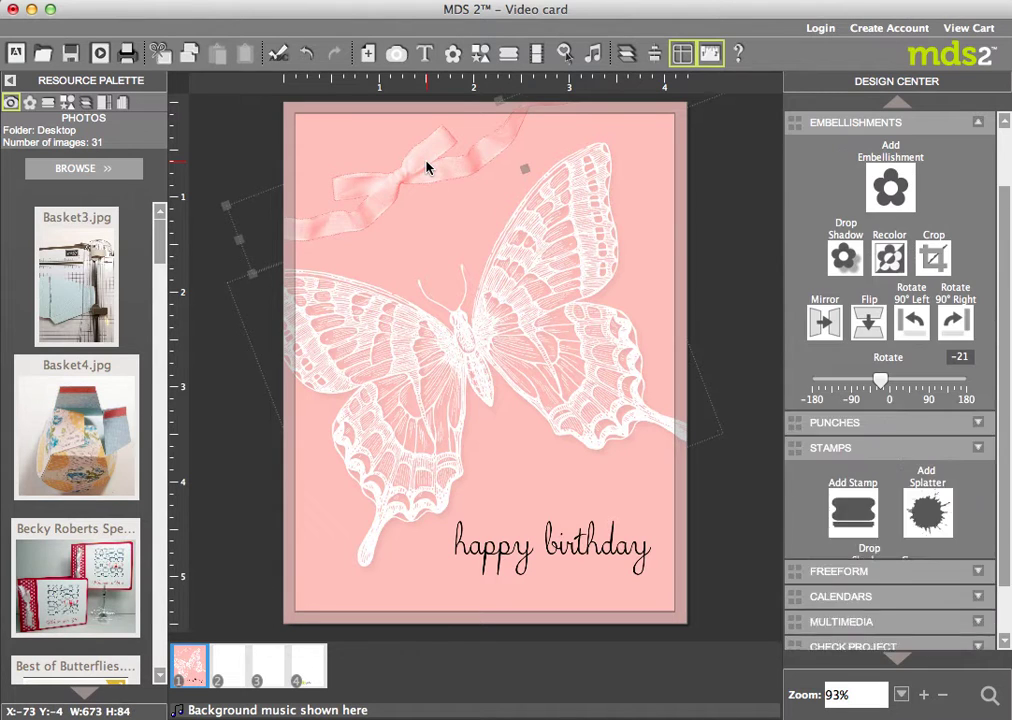
pyautogui.click(840, 250)
pyautogui.click(580, 305)
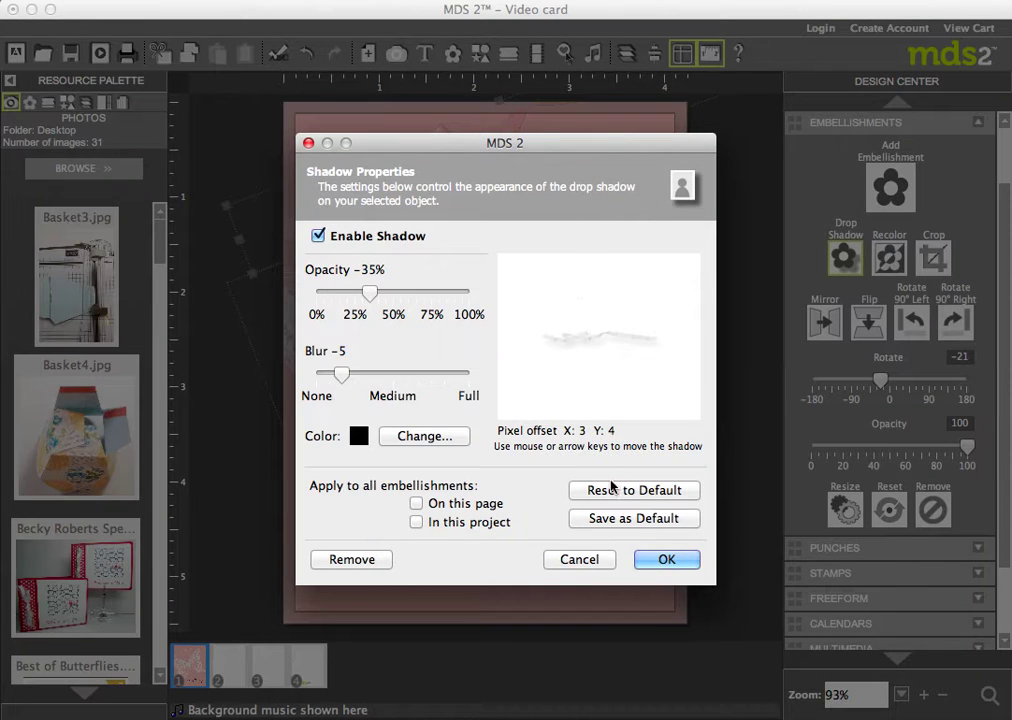
pyautogui.click(662, 561)
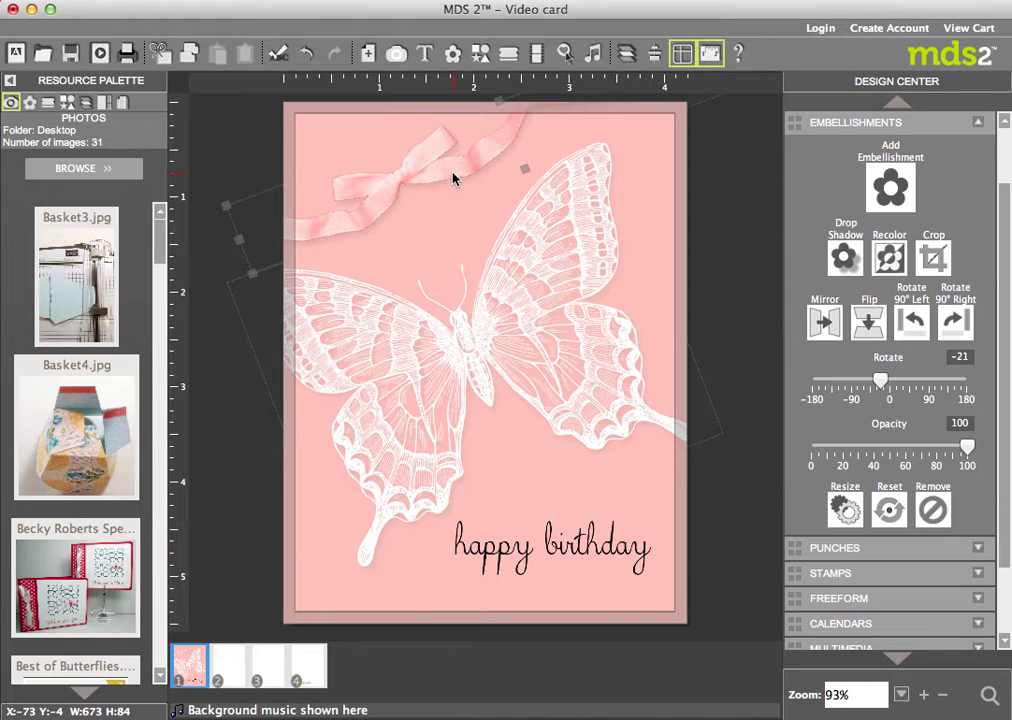
# Set the ribbon's shadow opacity to 22% and move the shadow to an offset of about X 6, Y 11 pixels
pyautogui.click(841, 258)
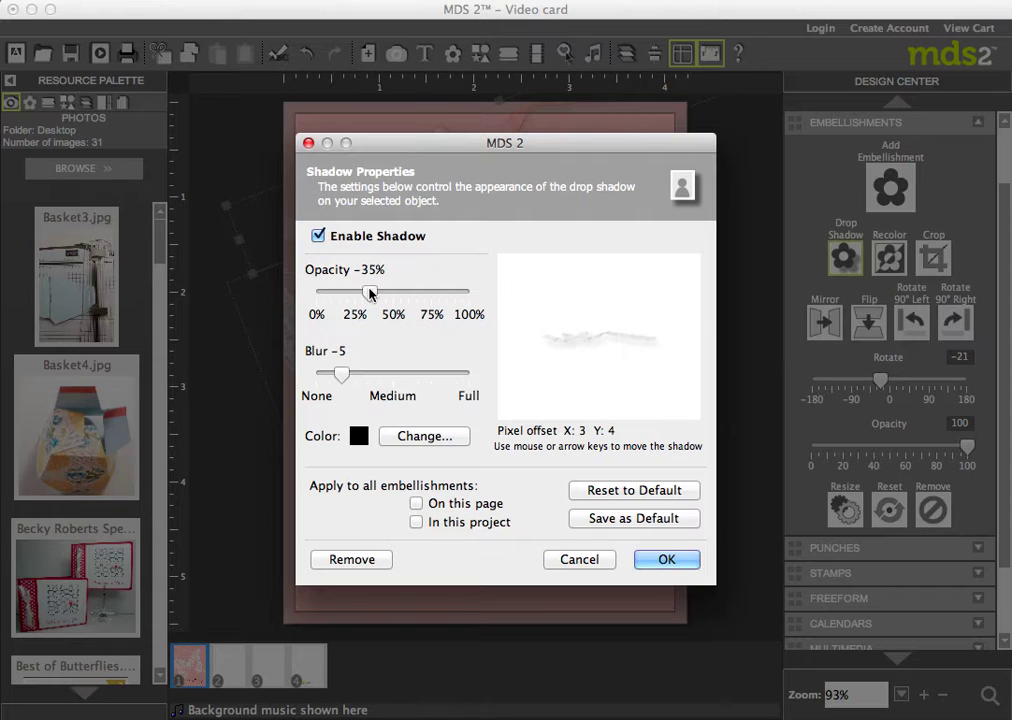
pyautogui.moveTo(368, 289); pyautogui.dragTo(349, 291)
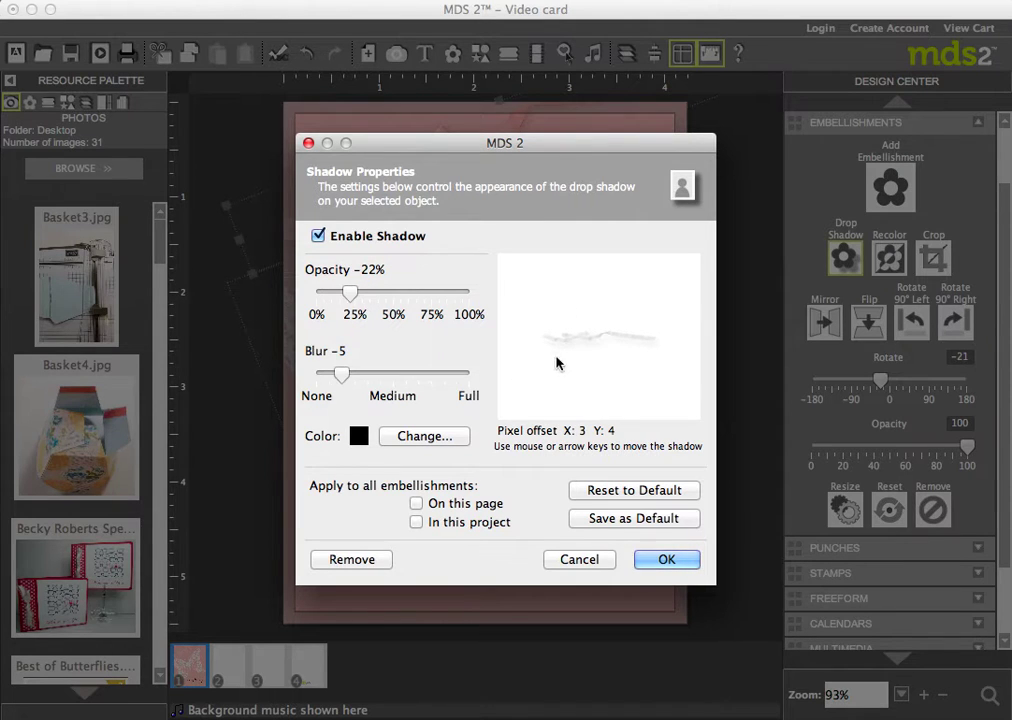
pyautogui.moveTo(581, 342); pyautogui.dragTo(585, 348)
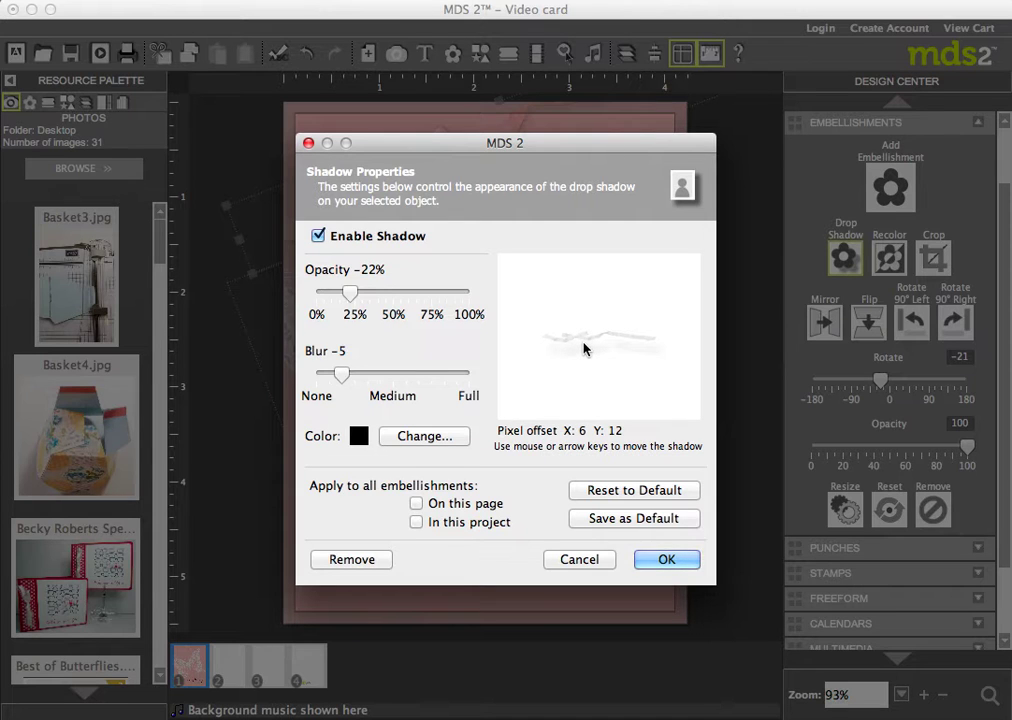
pyautogui.click(667, 560)
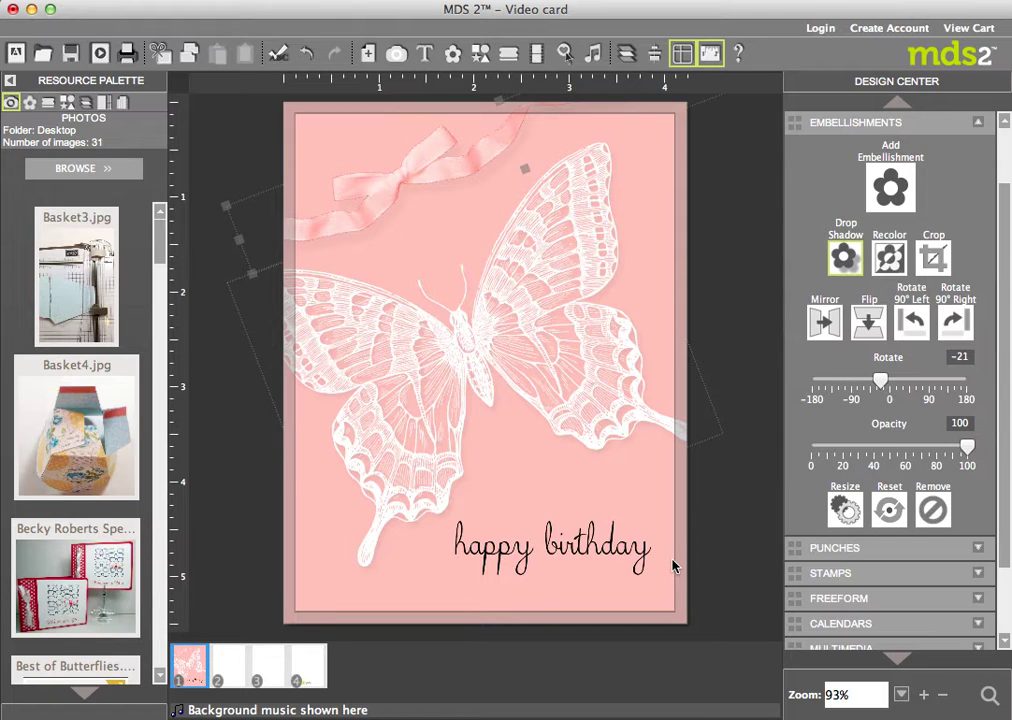
# Move the ribbon's shadow closer to the ribbon and apply the change
pyautogui.click(841, 258)
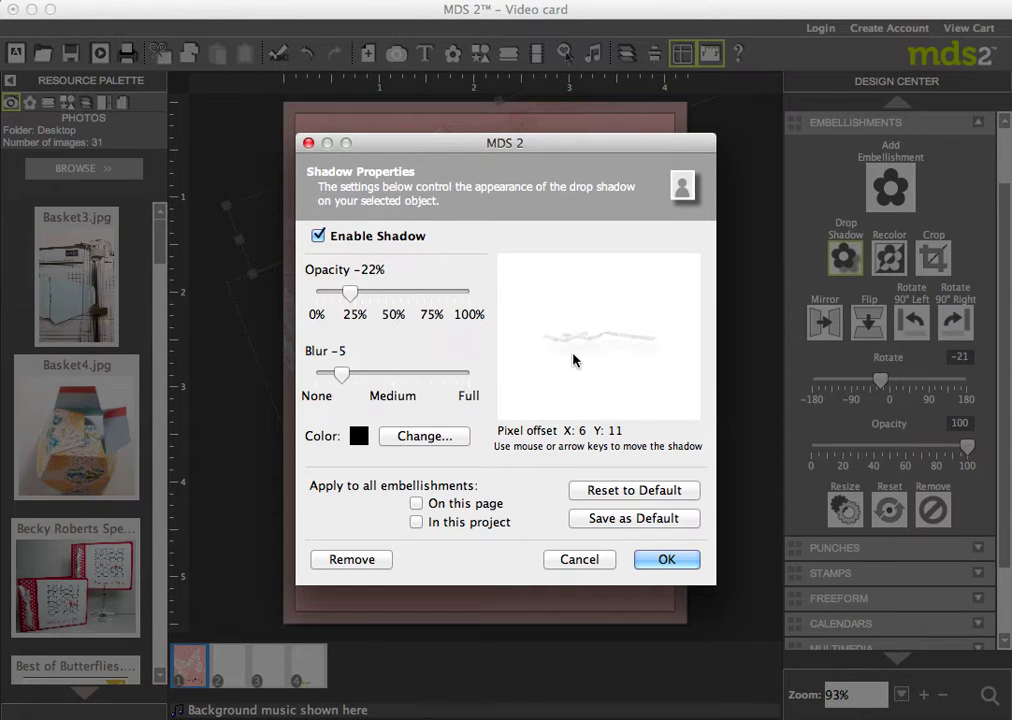
pyautogui.moveTo(601, 352); pyautogui.dragTo(596, 343)
pyautogui.click(661, 558)
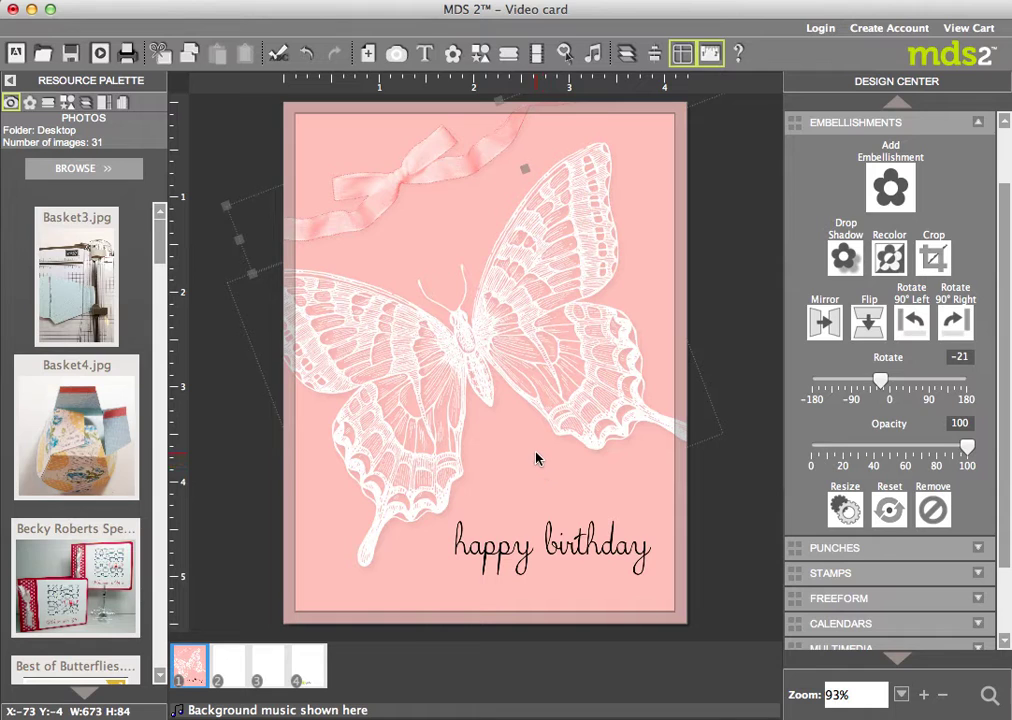
# Look through the Designer Kits stamp categories available for the resource palette
pyautogui.click(46, 103)
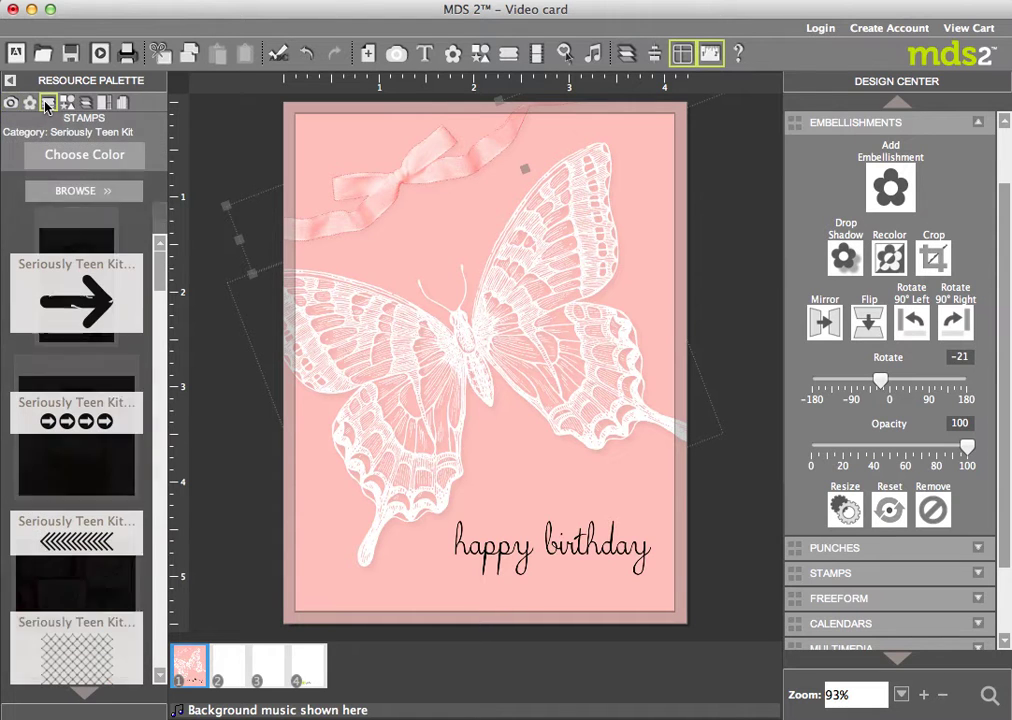
pyautogui.click(77, 192)
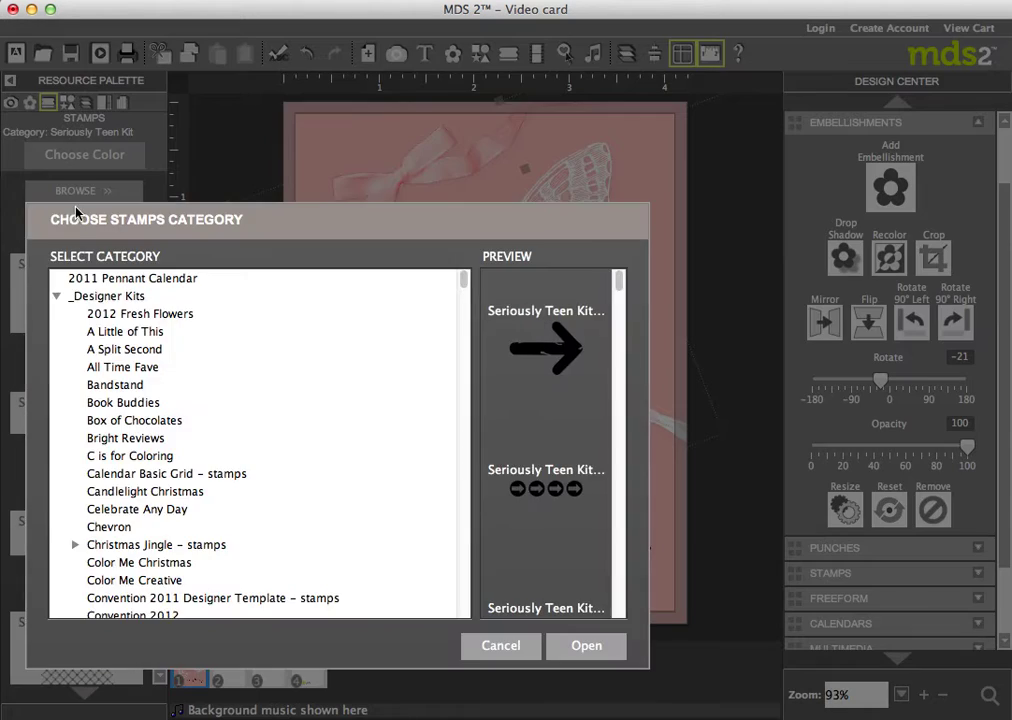
pyautogui.scroll(-5, 172, 492)
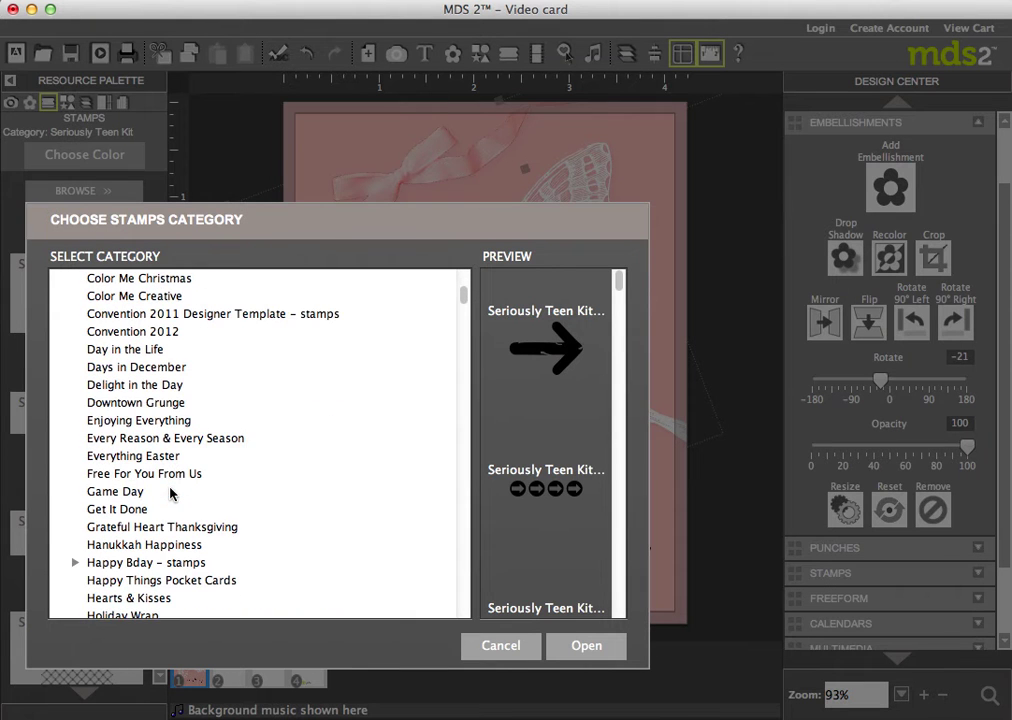
pyautogui.scroll(-3, 172, 492)
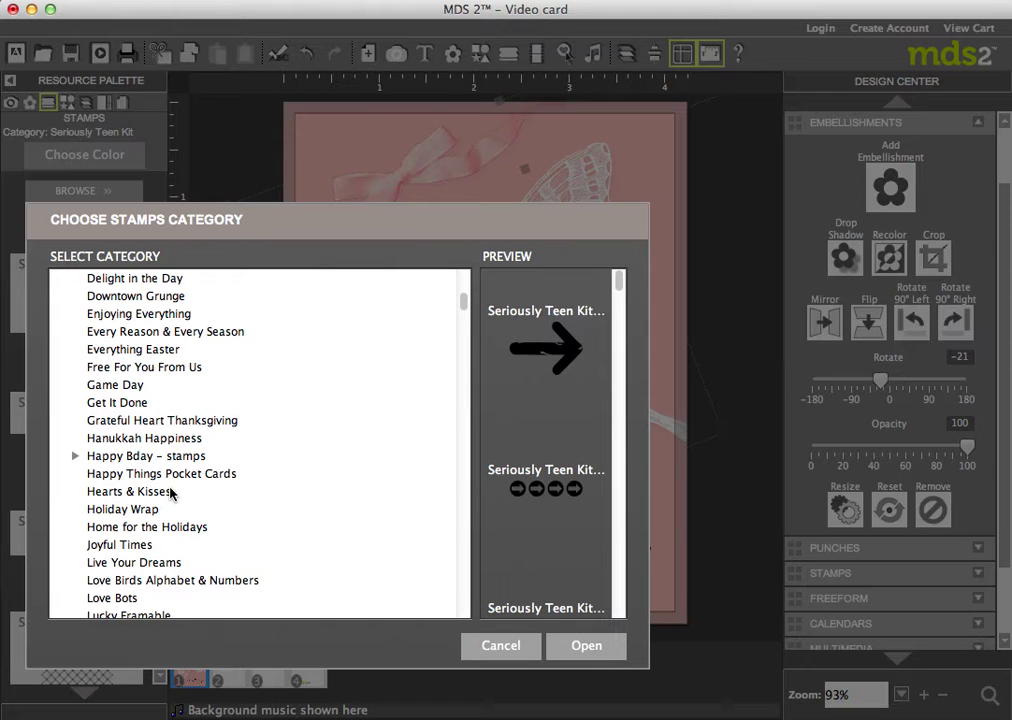
pyautogui.scroll(-5, 172, 491)
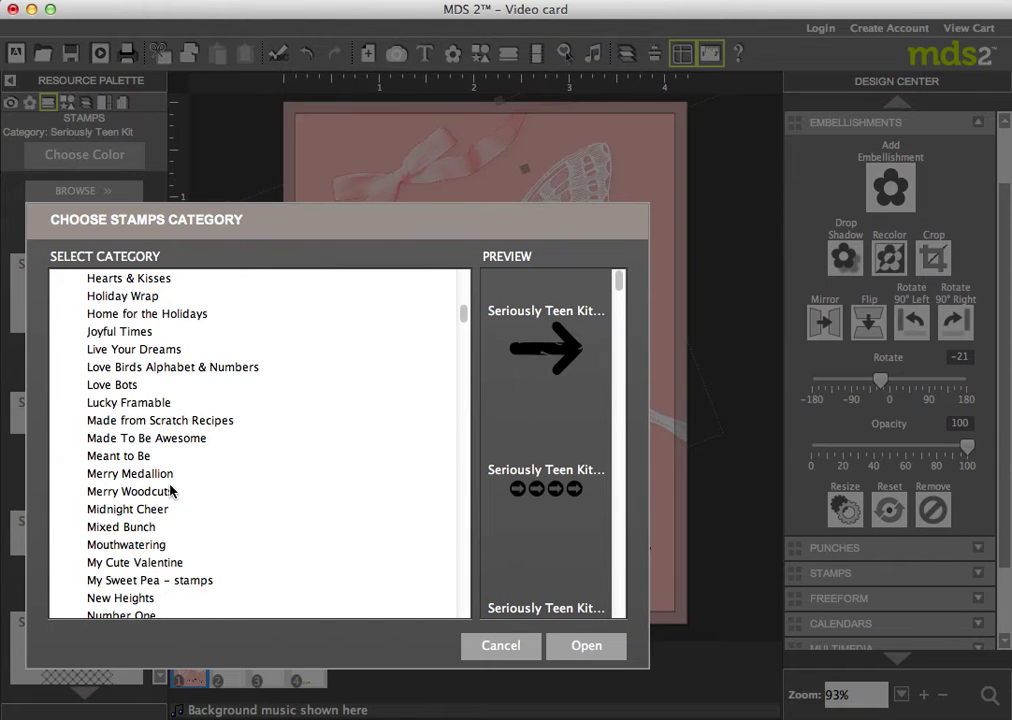
pyautogui.scroll(-3, 172, 491)
pyautogui.scroll(5, 170, 488)
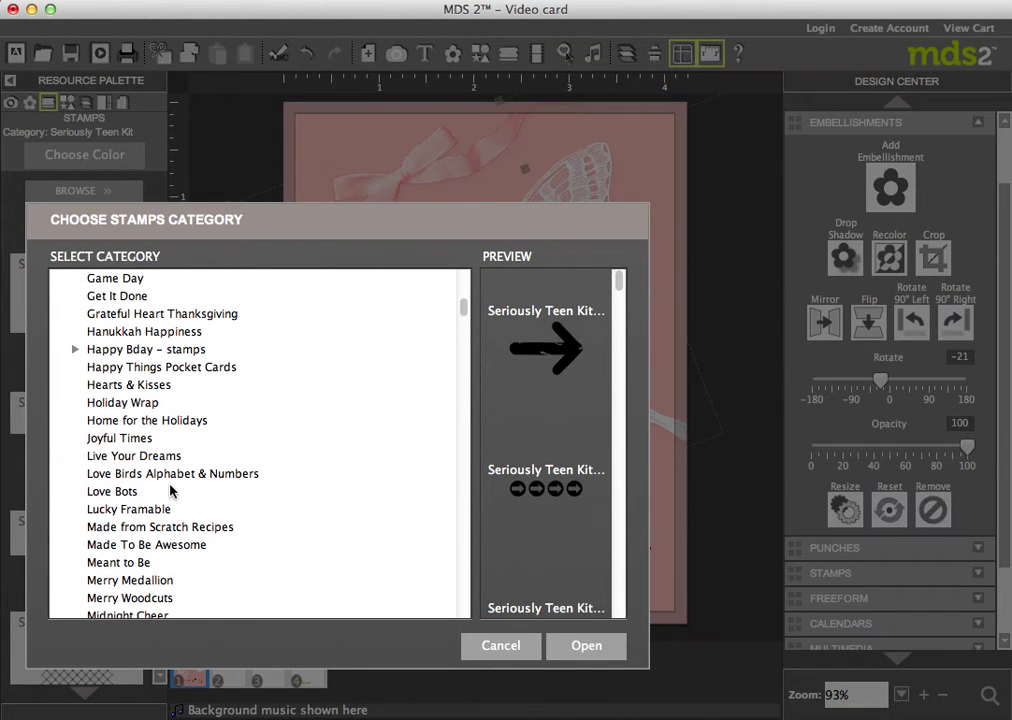
pyautogui.scroll(3, 172, 491)
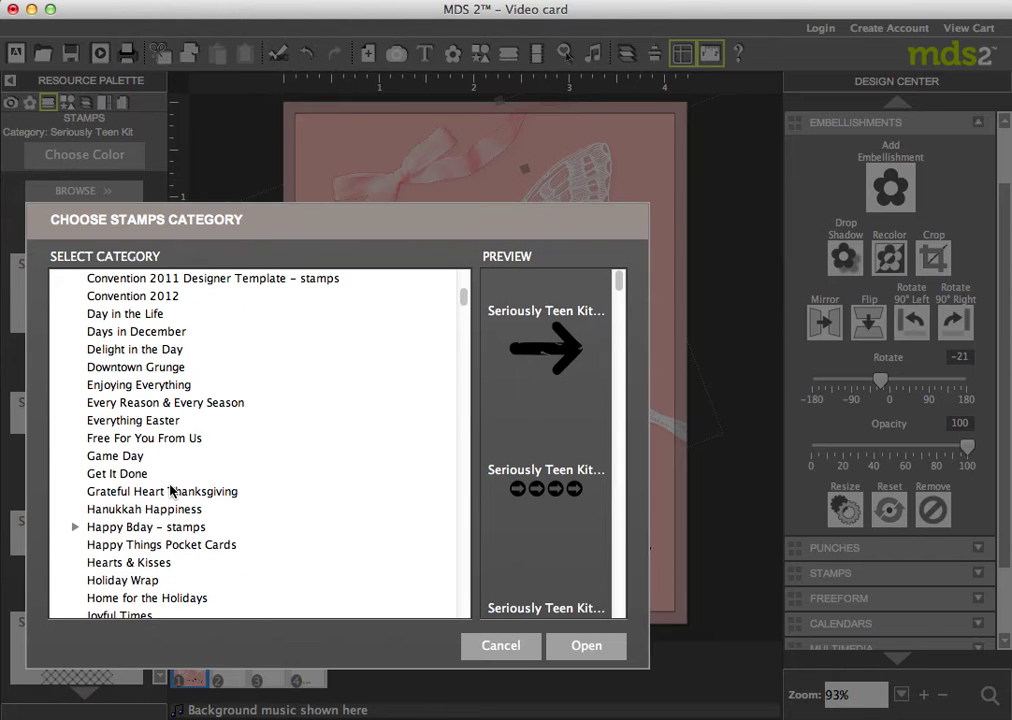
pyautogui.click(499, 646)
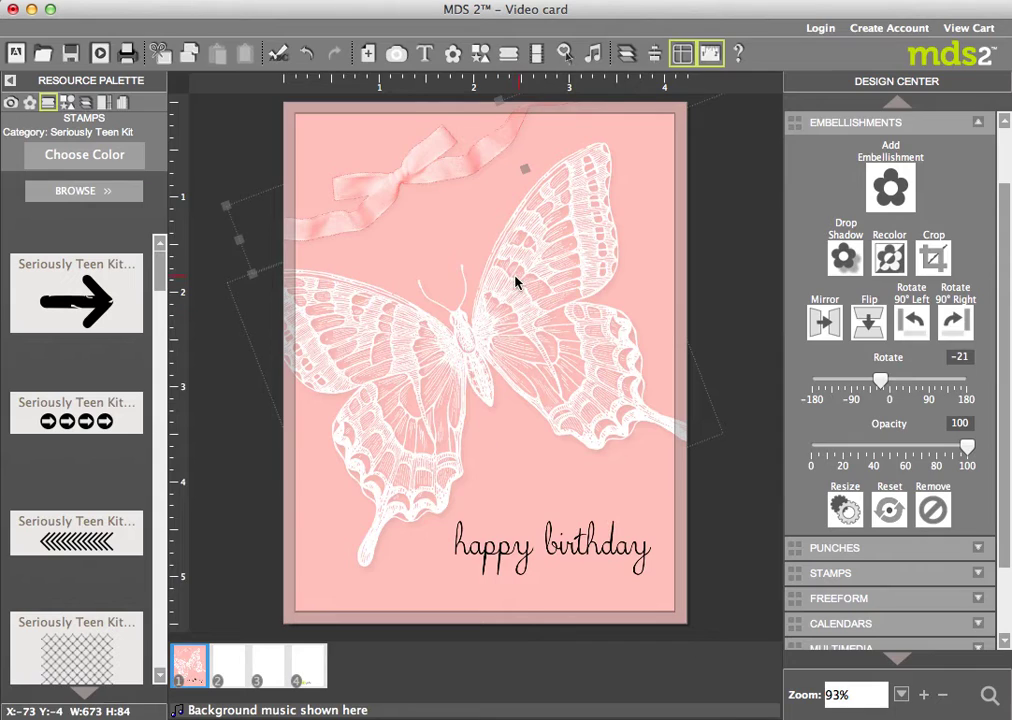
# Search the stamps for "Hip and Handsome" and add the Hip and Handsome Overlays - 8 stamp to the card front
pyautogui.click(508, 57)
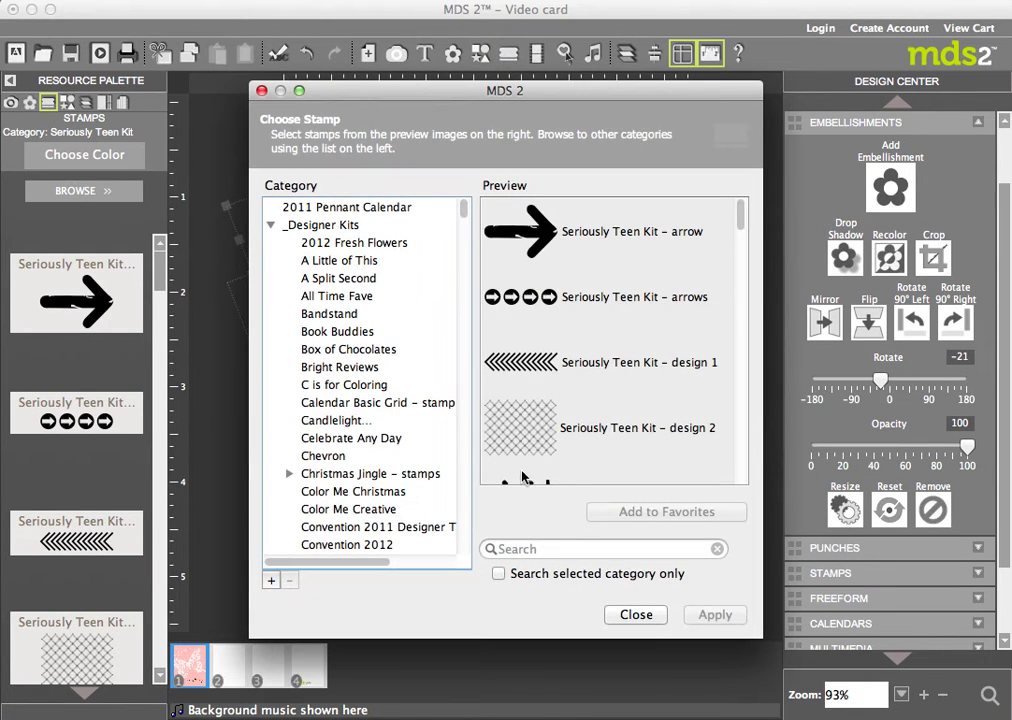
pyautogui.click(505, 548)
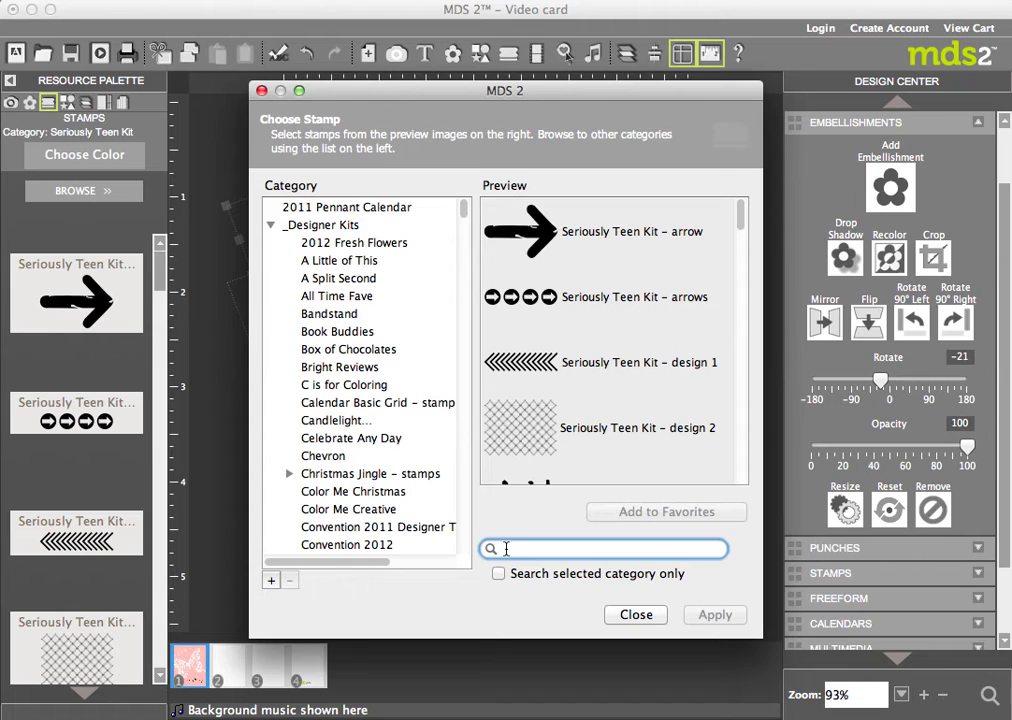
pyautogui.write('Hip and Handsome')
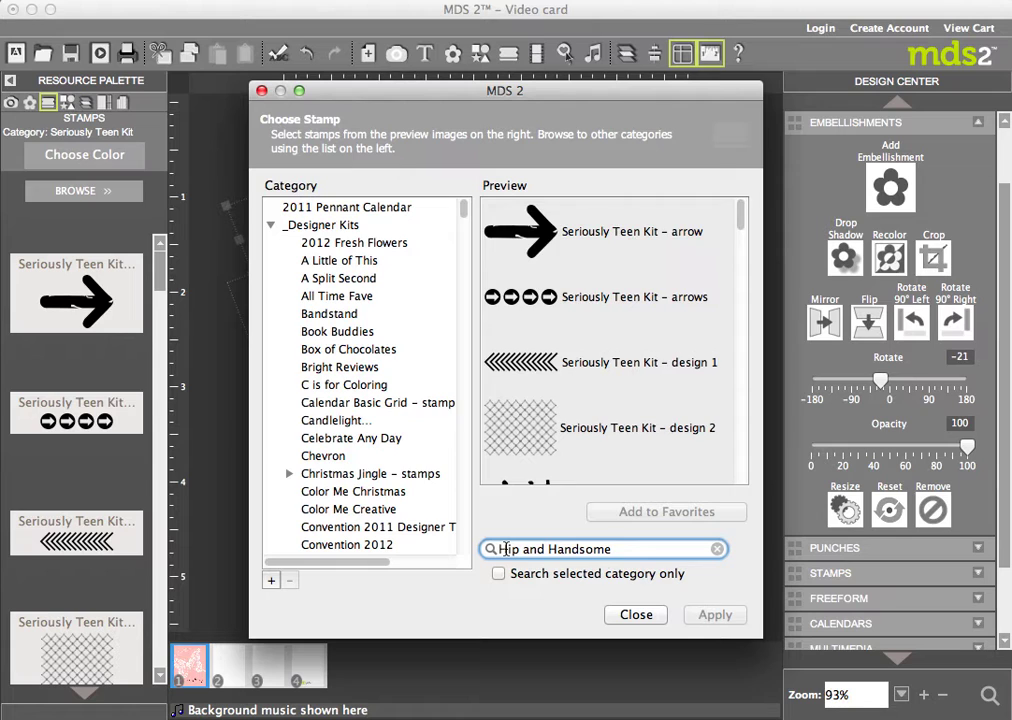
pyautogui.press('Return')
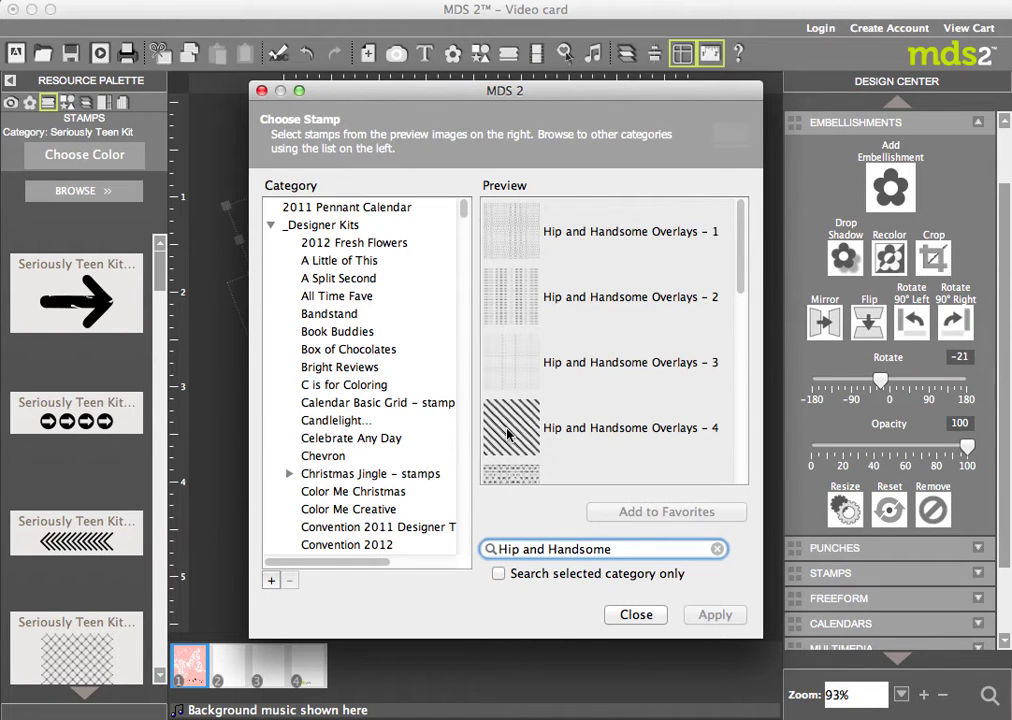
pyautogui.scroll(-3, 508, 432)
pyautogui.scroll(-2, 508, 432)
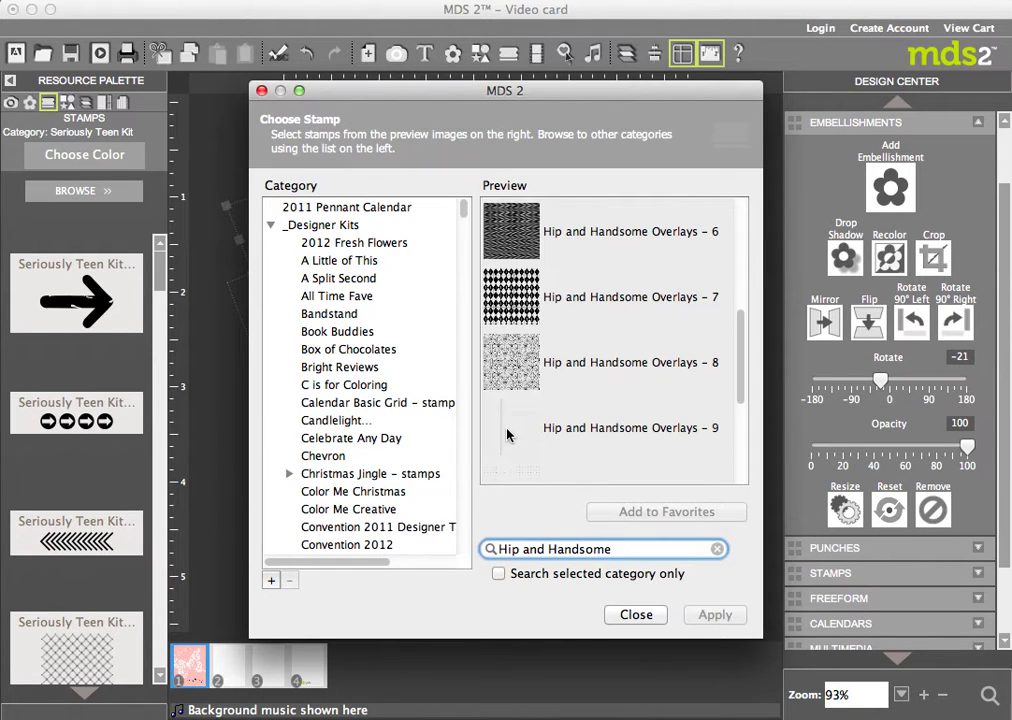
pyautogui.click(511, 366)
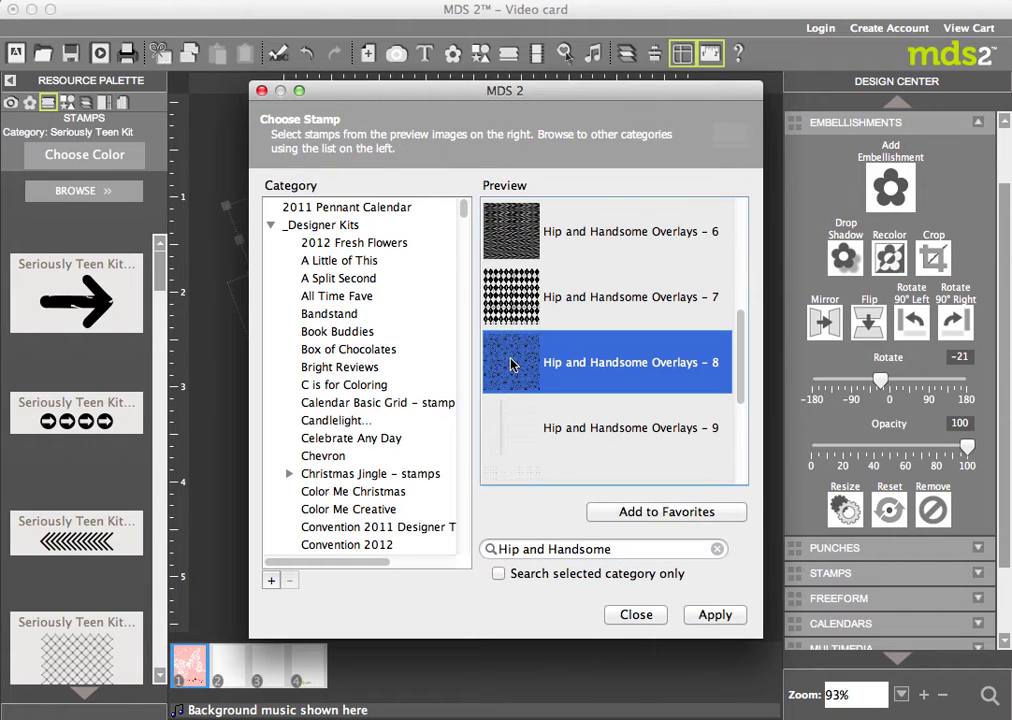
pyautogui.doubleClick(511, 366)
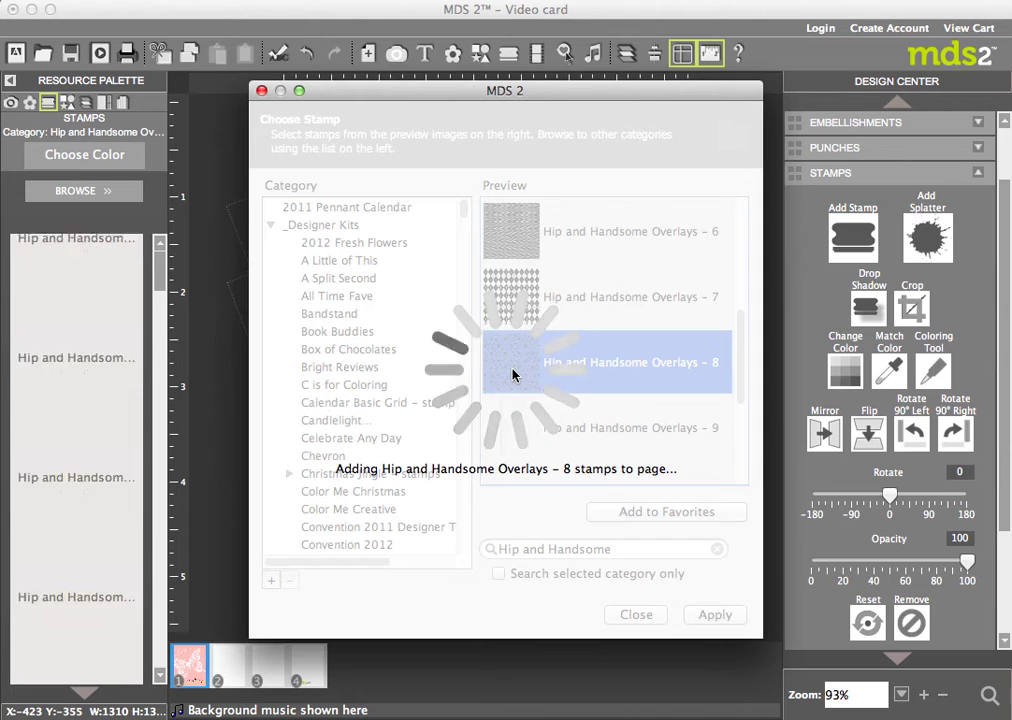
pyautogui.click(641, 616)
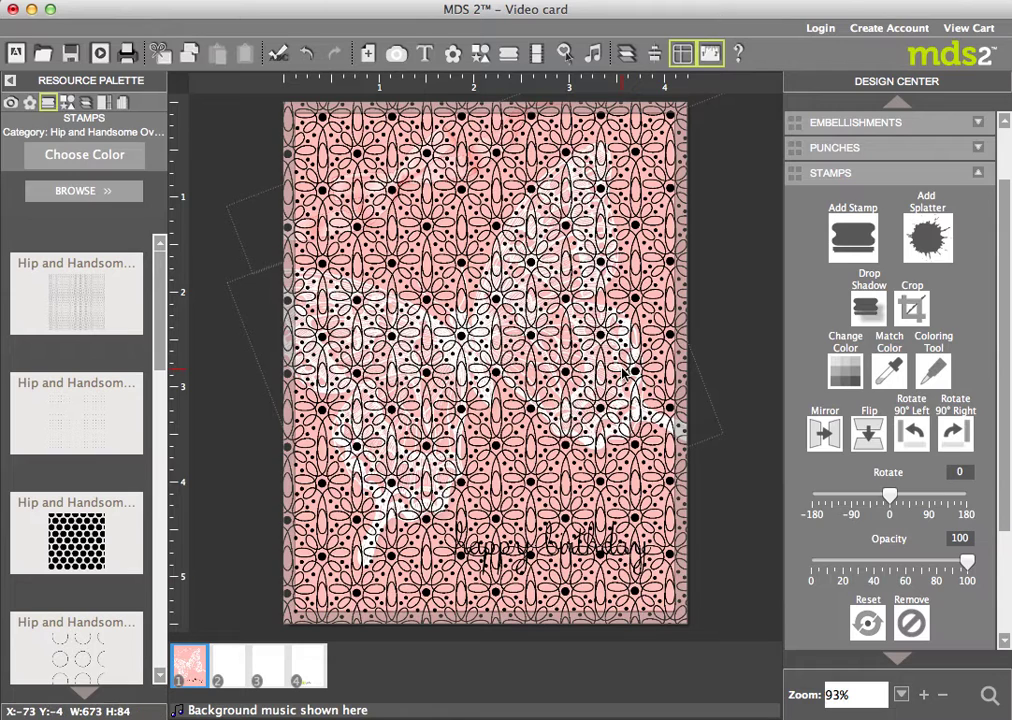
# Move the Hip and Handsome Overlays stamp below the Swallowtail stamp in the layer order and apply the new order
pyautogui.click(626, 54)
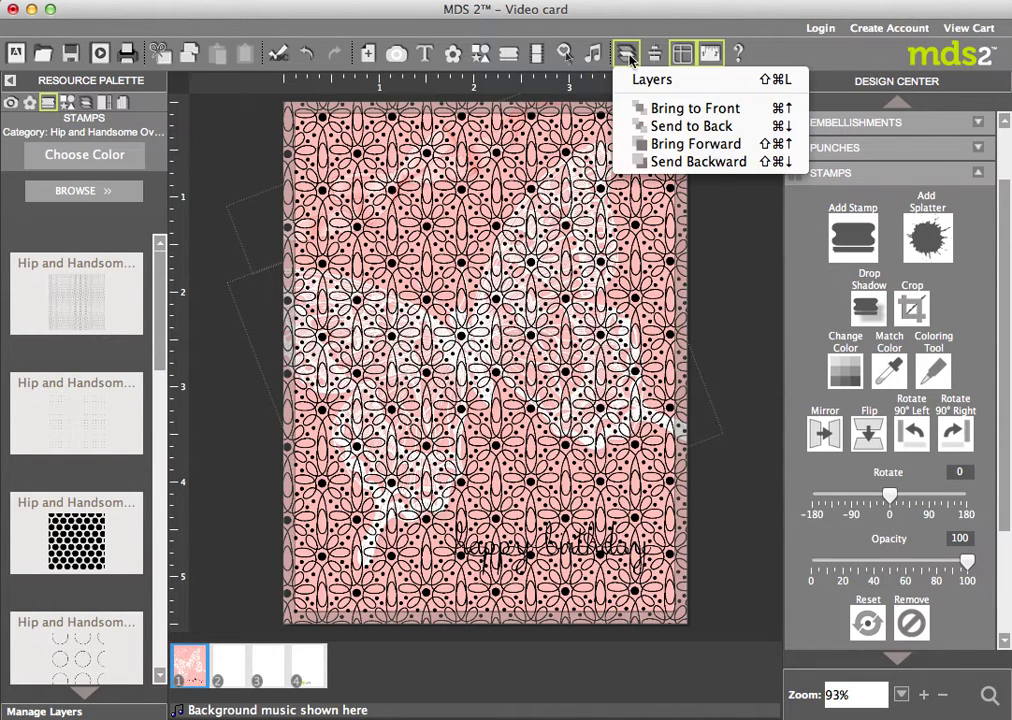
pyautogui.click(648, 80)
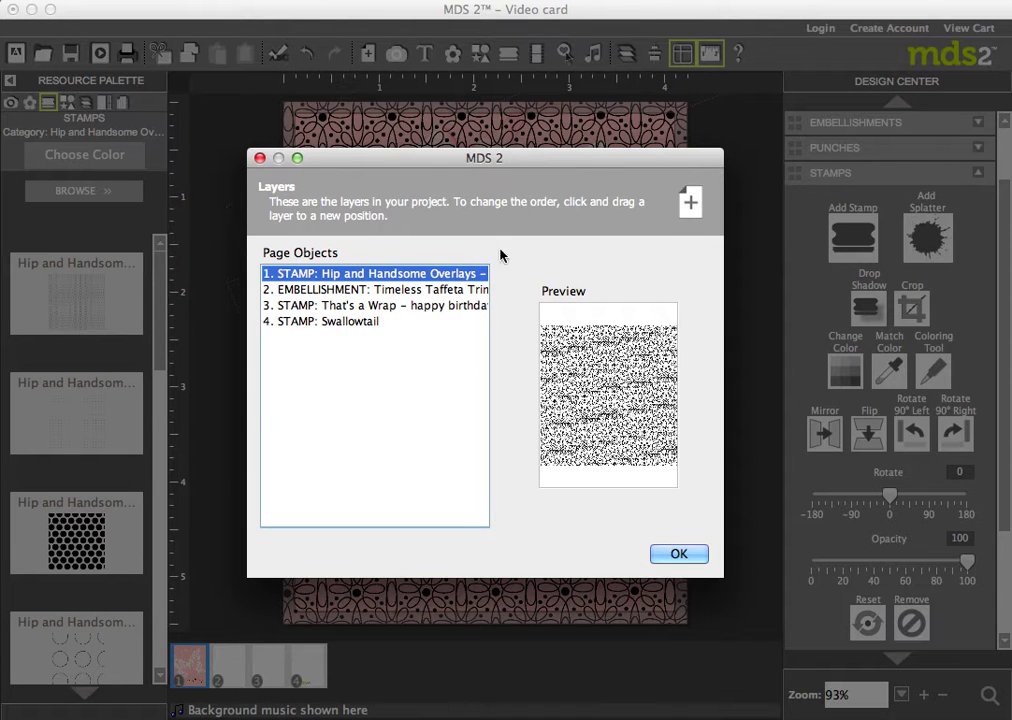
pyautogui.moveTo(418, 276); pyautogui.dragTo(409, 326)
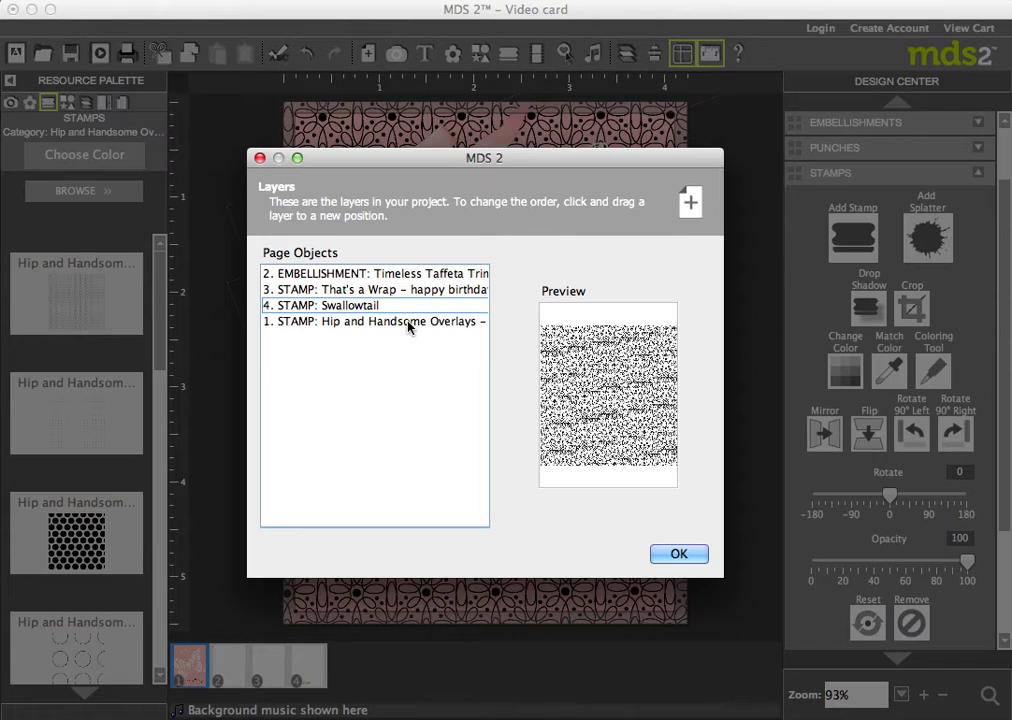
pyautogui.click(680, 553)
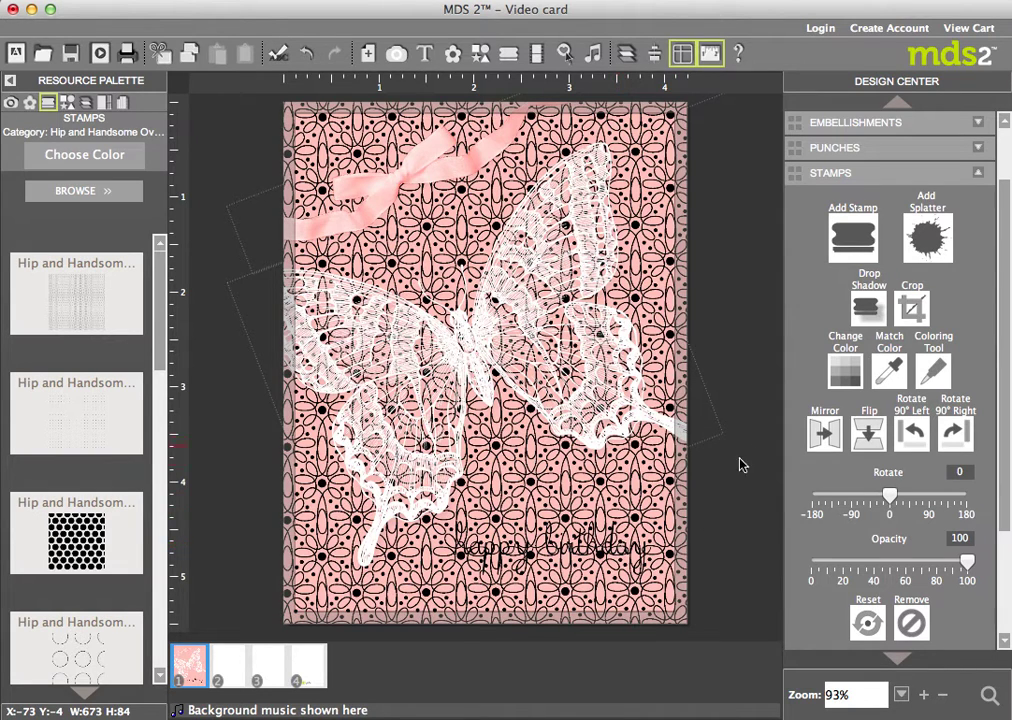
# Recolor the floral overlay stamp with the deep rose pink from the Stampin' Up! Colors palette
pyautogui.click(845, 372)
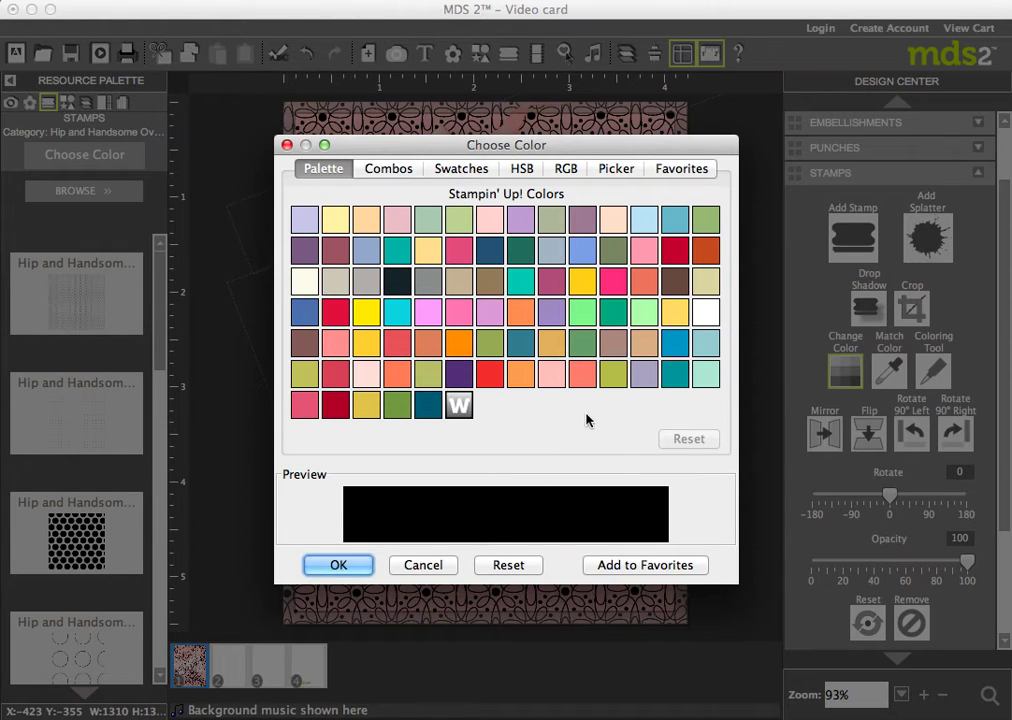
pyautogui.click(306, 406)
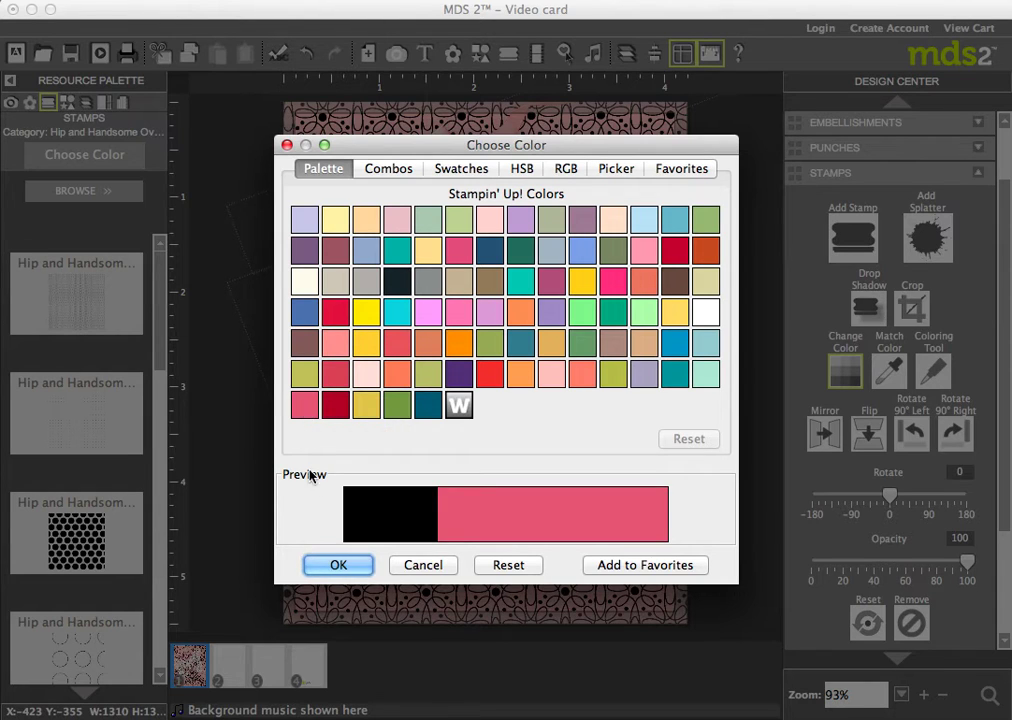
pyautogui.click(338, 565)
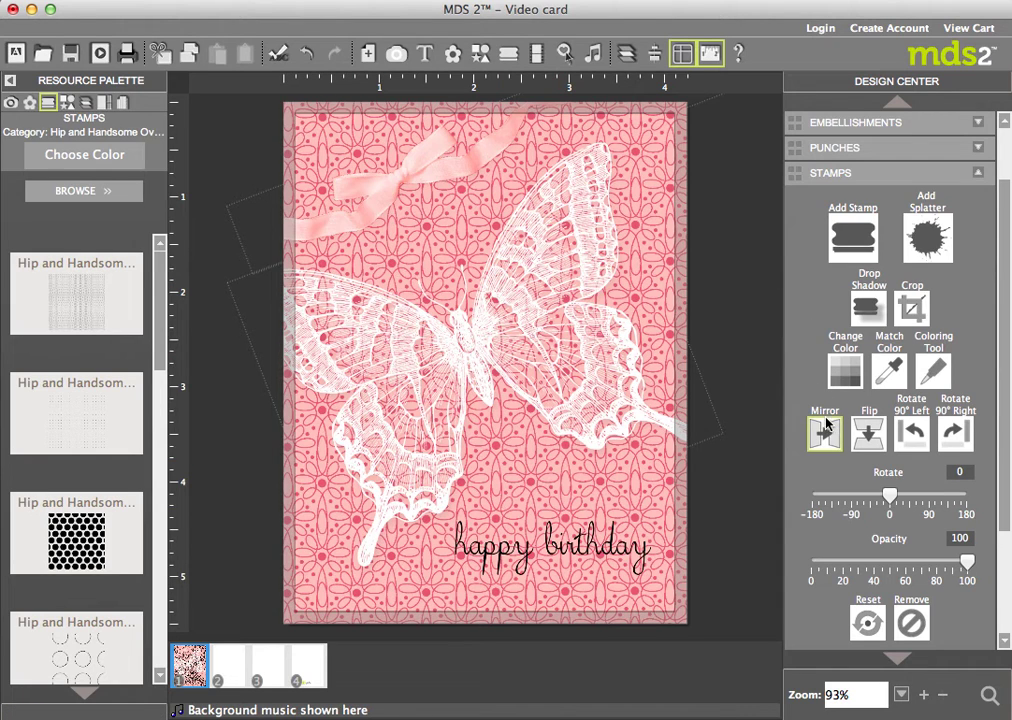
# Change the floral overlay stamp's color to the light coral pink from the Stampin' Up! Colors palette
pyautogui.click(845, 374)
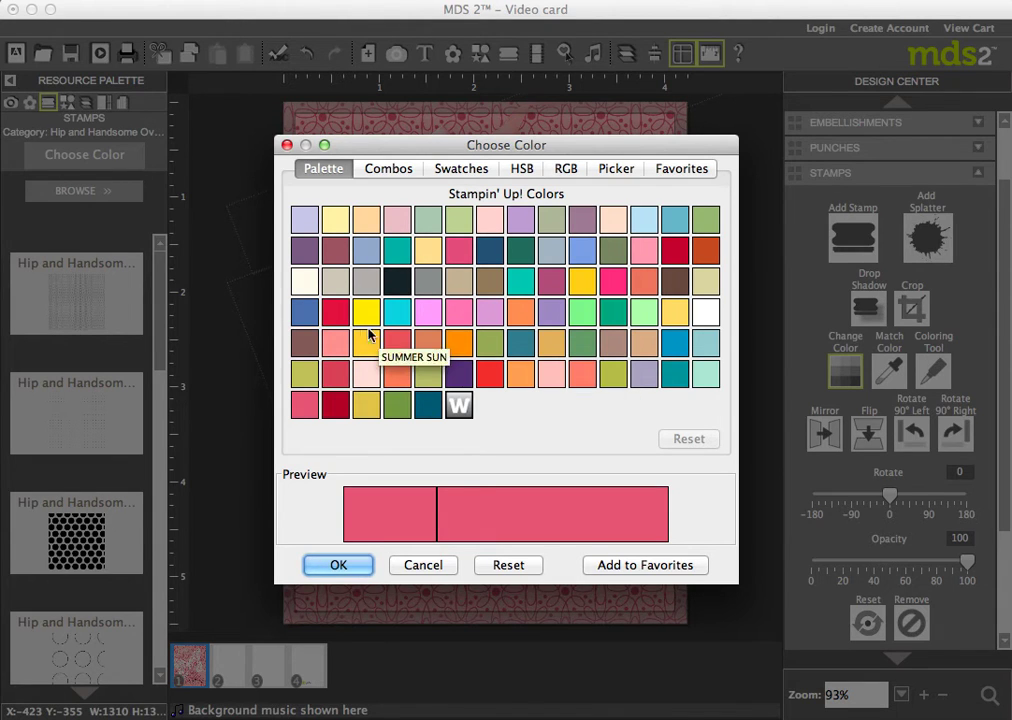
pyautogui.click(337, 337)
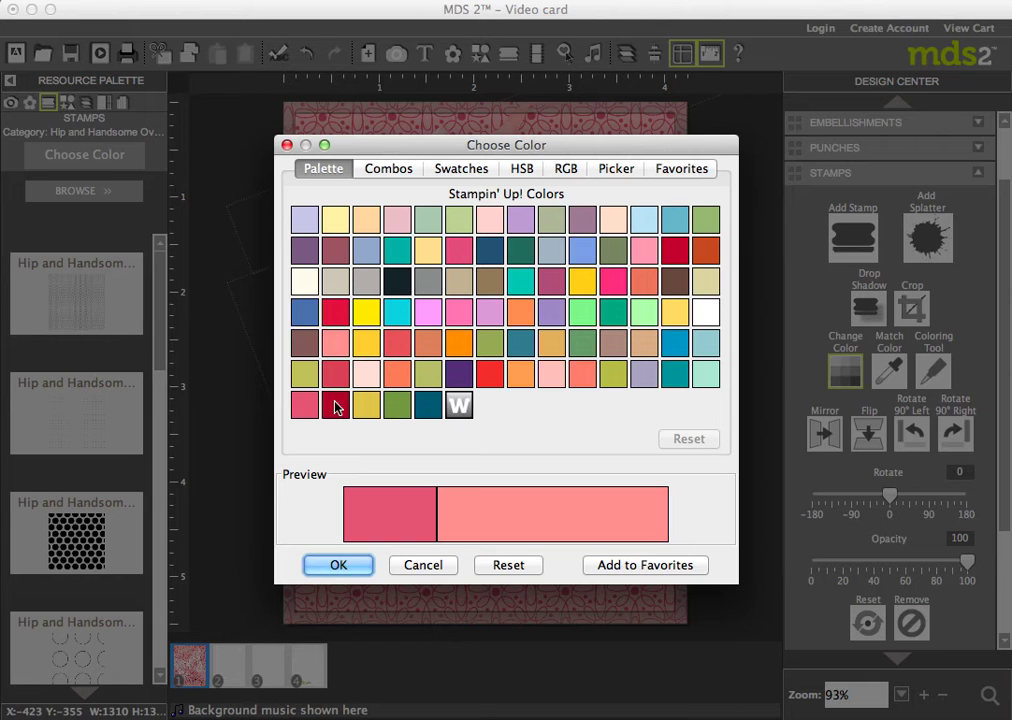
pyautogui.click(338, 566)
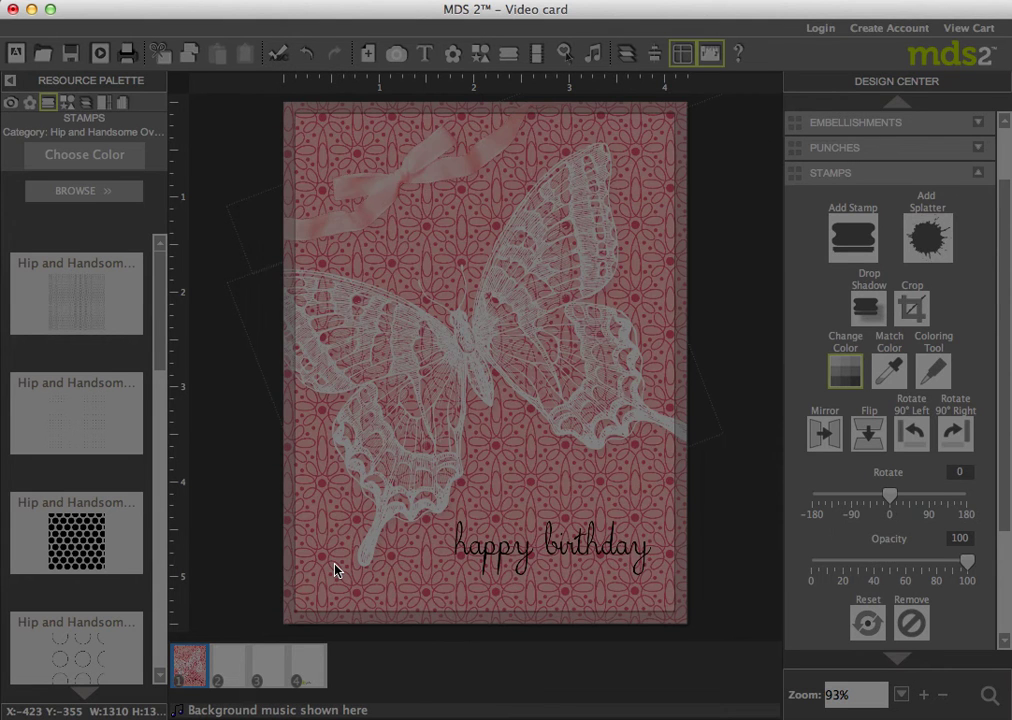